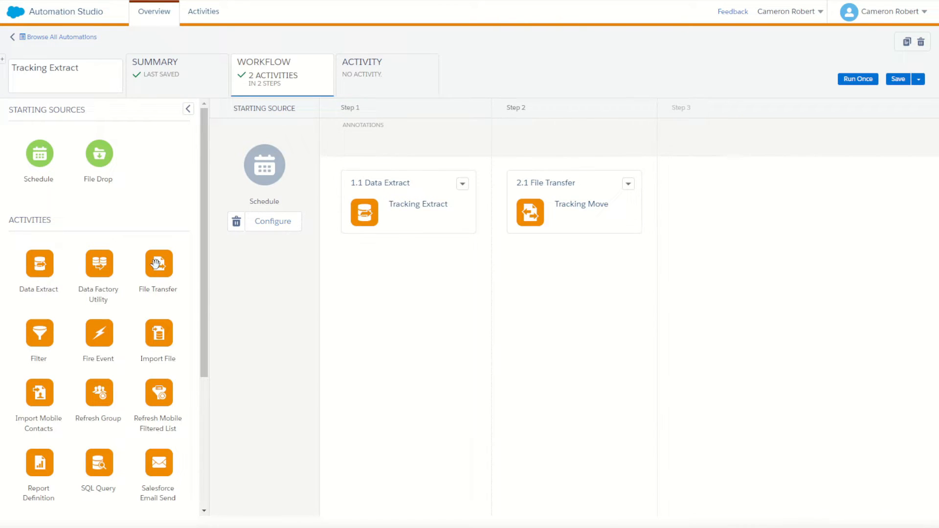
Add a File Transfer activity as step 3 and create it new, named Unzip, with the Manage File action
left_click_drag(156, 264, 737, 203)
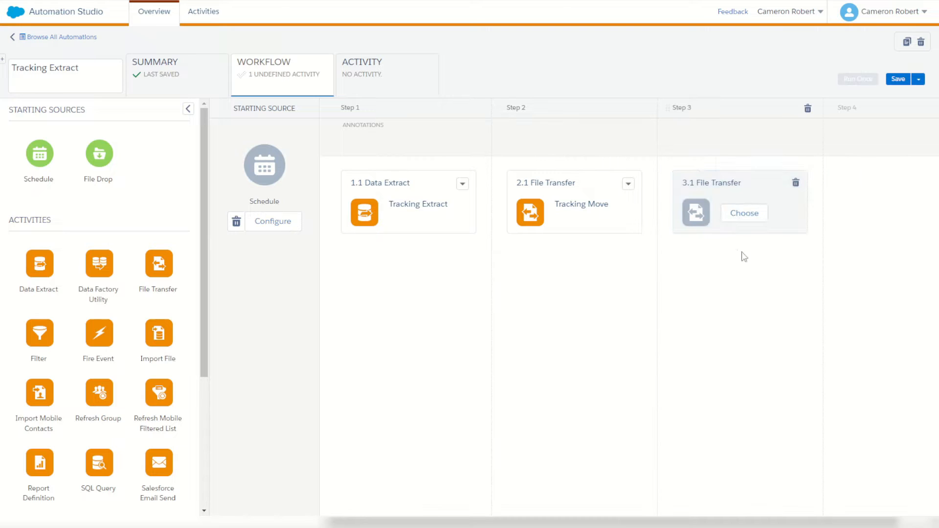
left_click(744, 215)
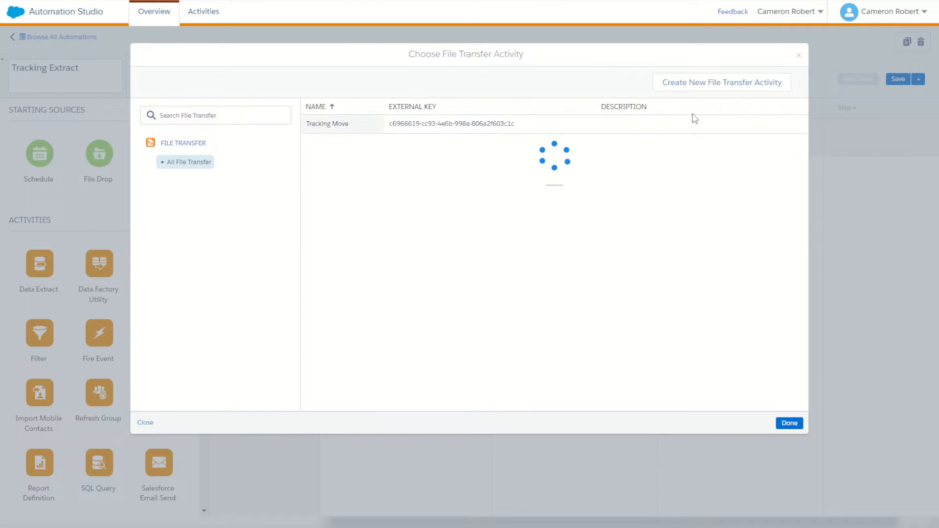
left_click(692, 83)
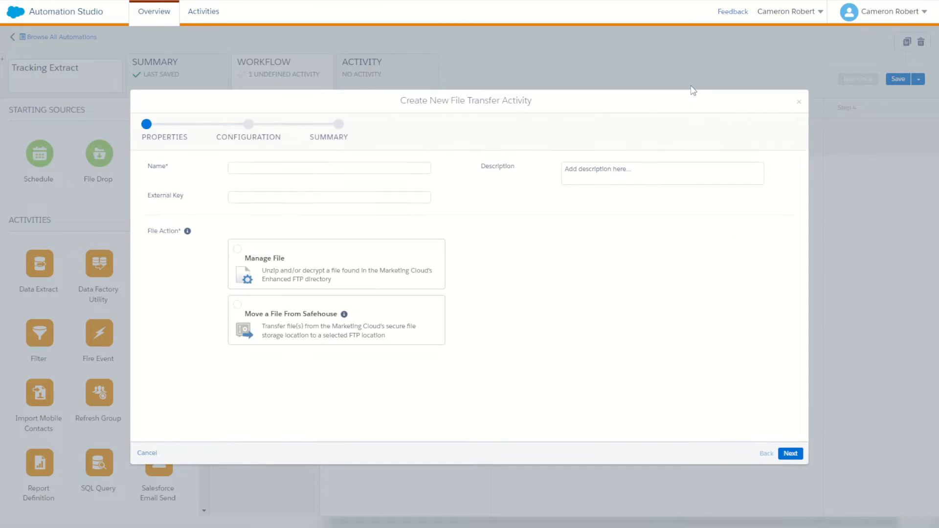
left_click(315, 167)
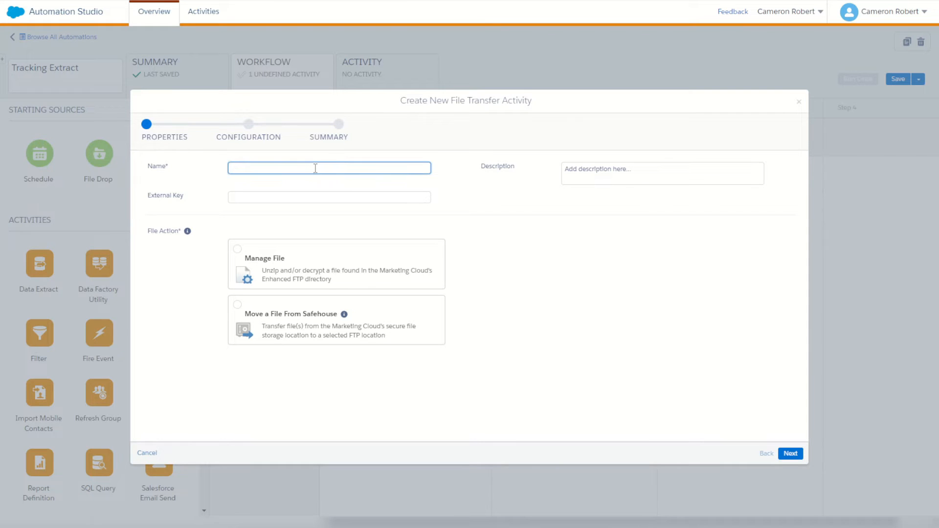
type("Unzip")
left_click(304, 270)
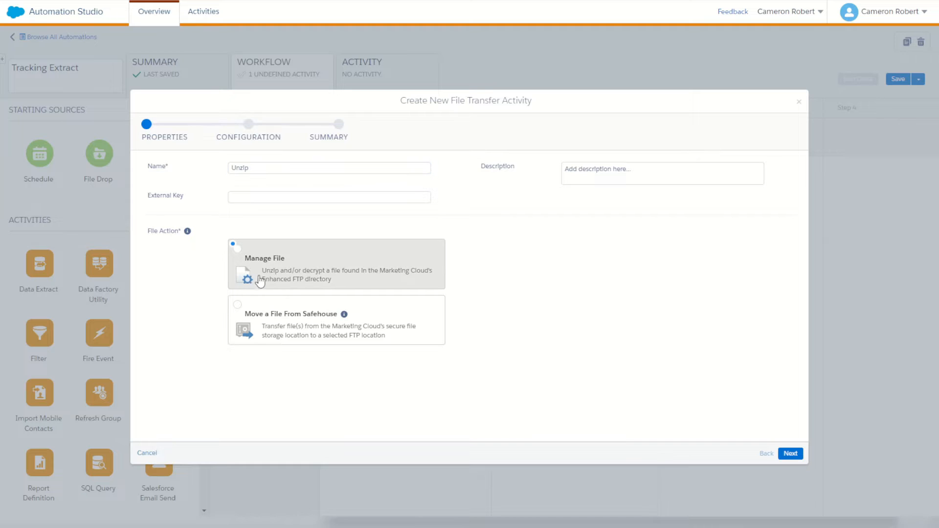
left_click(788, 453)
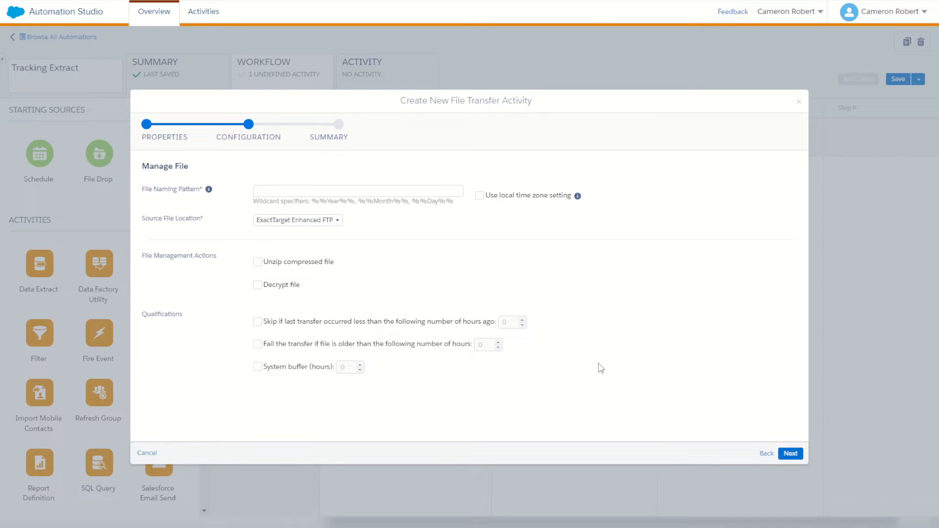
Configure the transfer with file naming pattern Tracking.zip, source location Tracking Extracts and Unzip compressed file enabled, and finish the activity
left_click(403, 193)
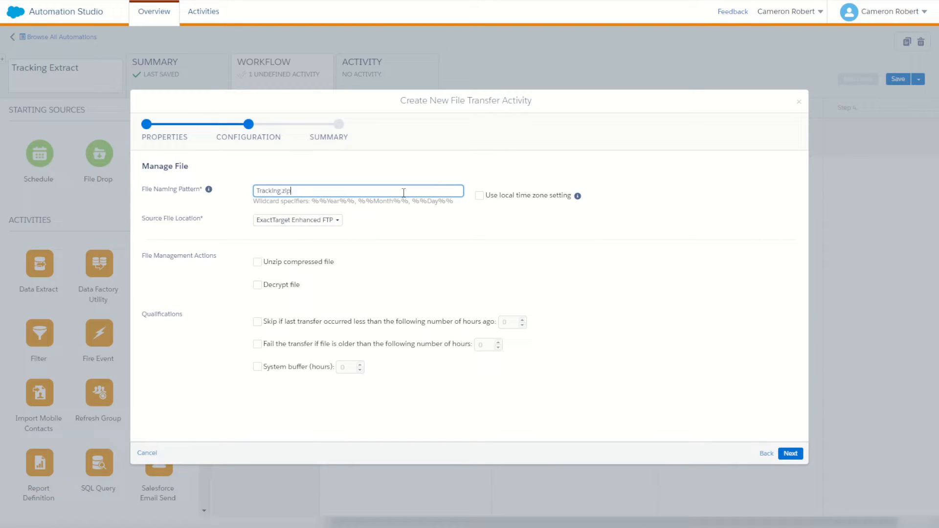
left_click(319, 221)
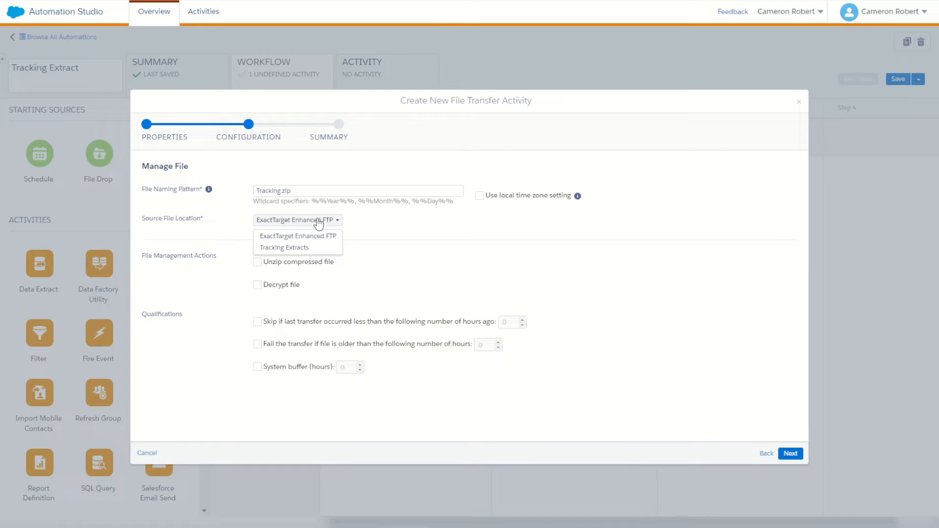
left_click(307, 248)
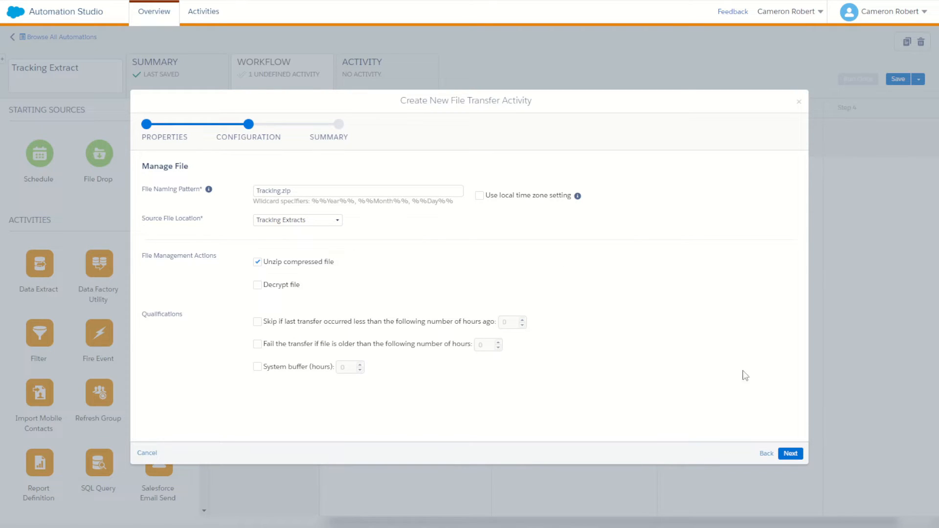
left_click(790, 454)
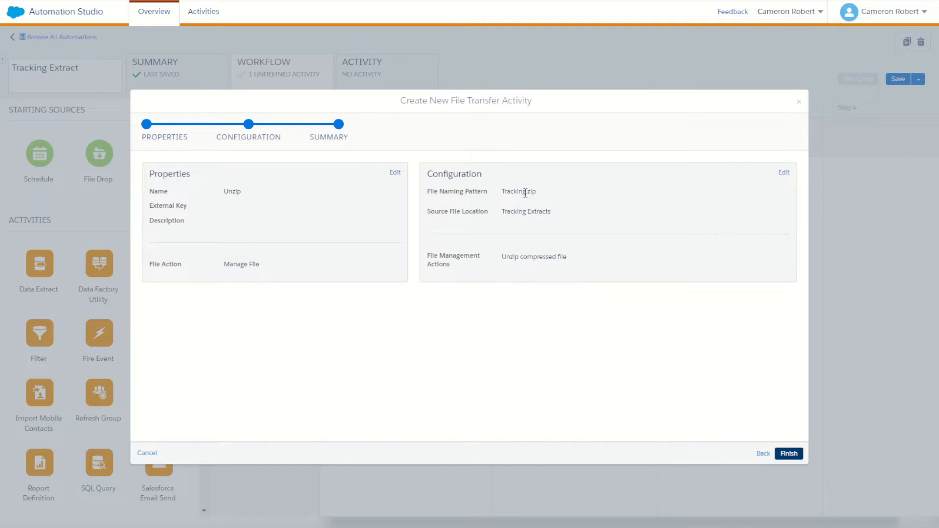
left_click(792, 453)
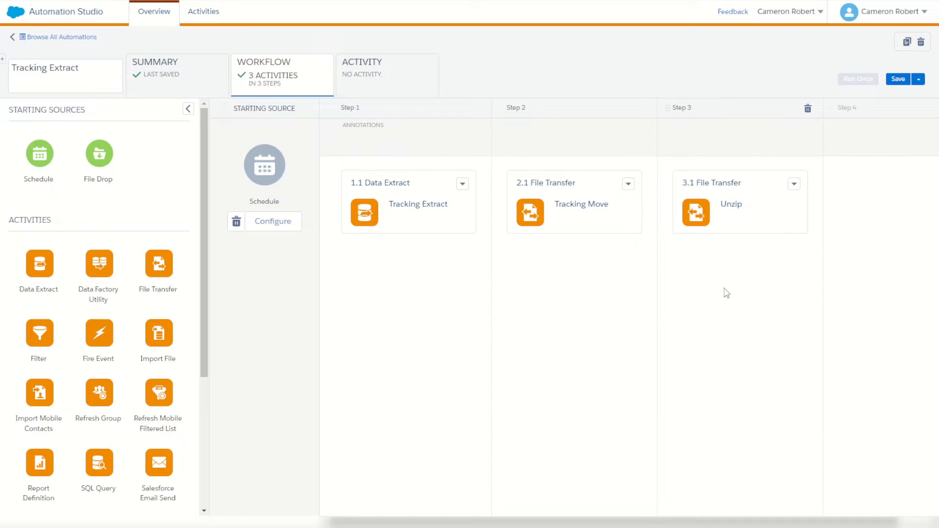
Save the Tracking Extract automation and run all its activities once
left_click(897, 80)
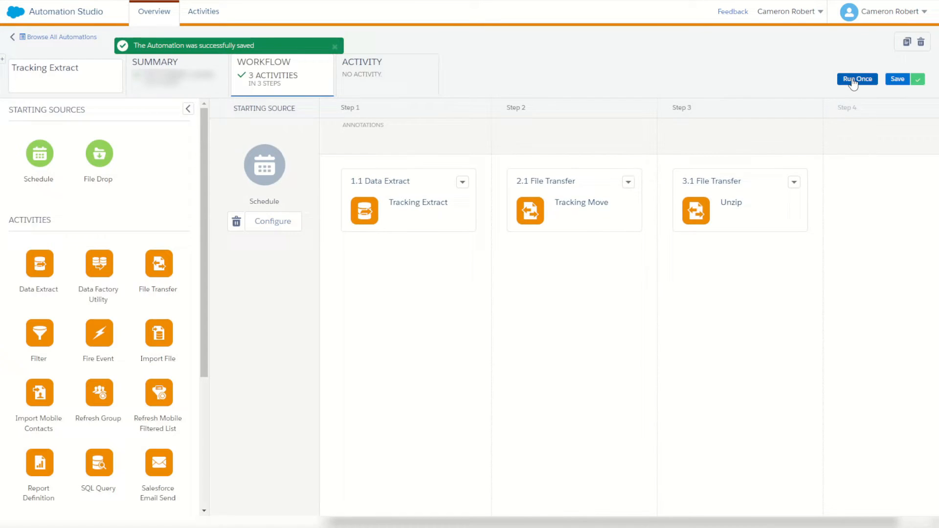
left_click(853, 78)
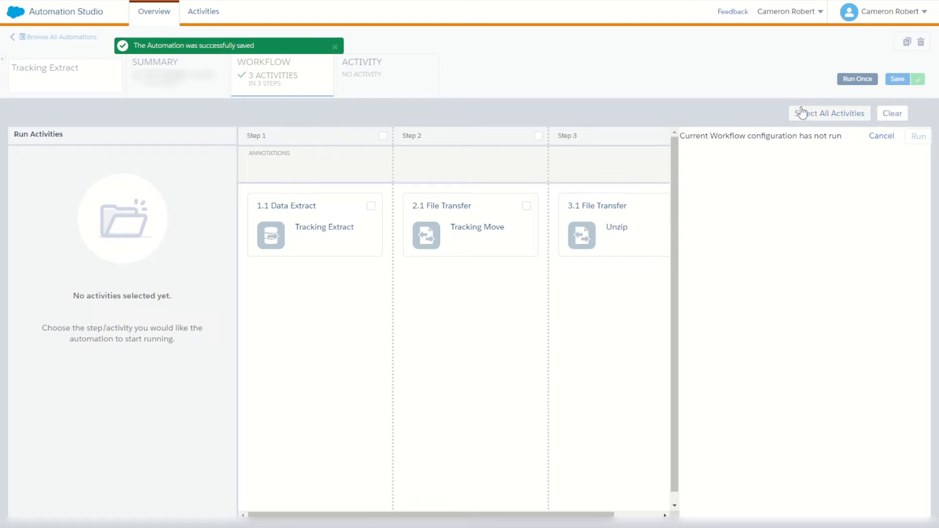
left_click(802, 113)
left_click(917, 137)
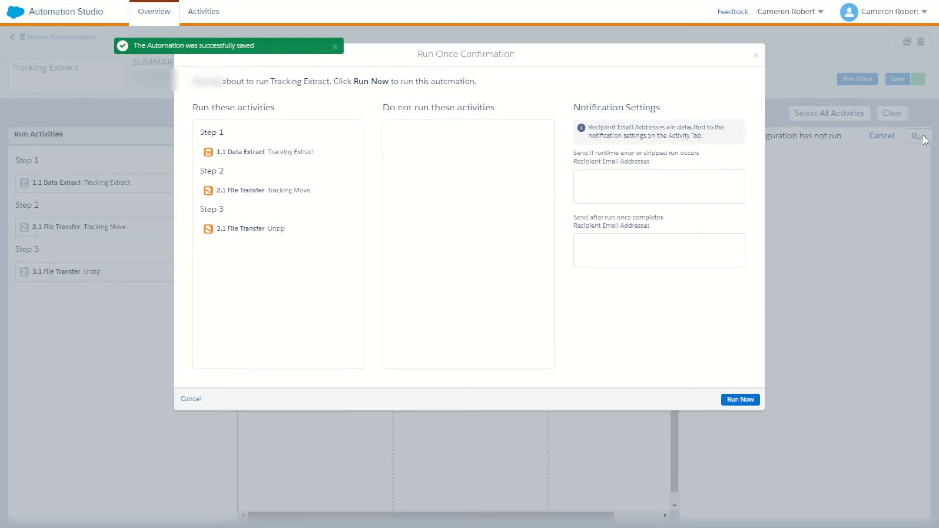
left_click(739, 399)
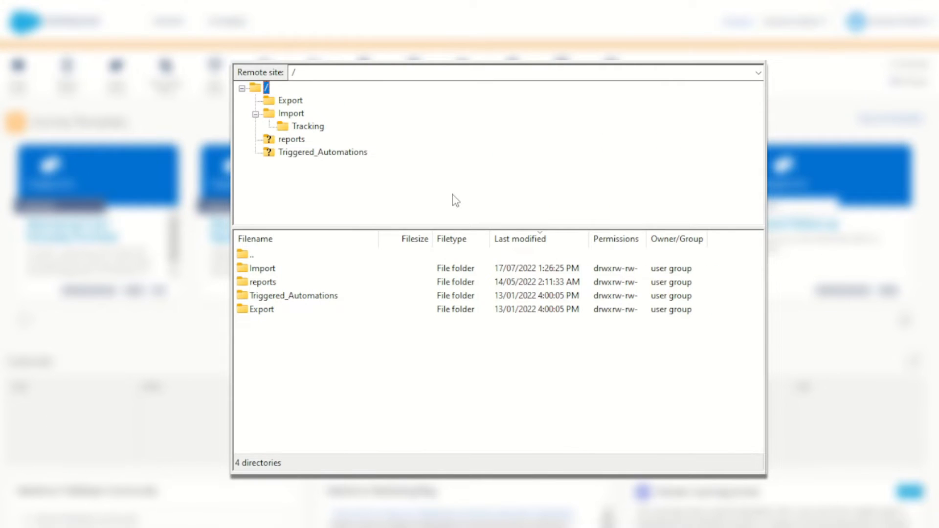
Examine the Tracking folder and its parent Import folder on the remote FTP site
left_click(314, 128)
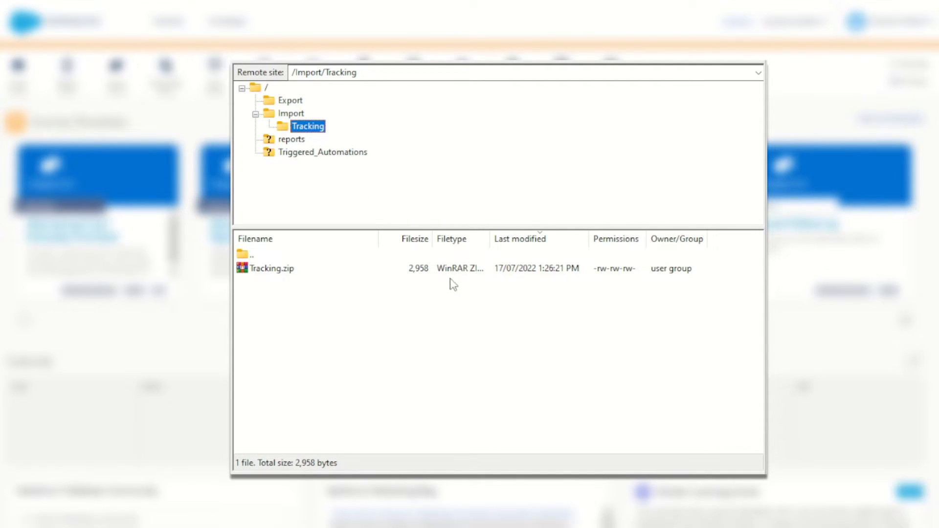
left_click(289, 114)
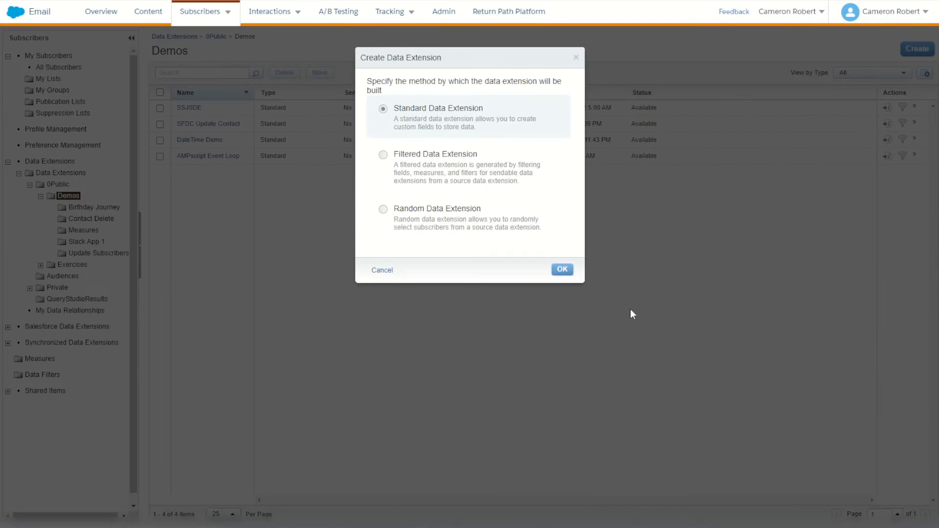
In Email Studio, start a standard data extension named Tracking_Clicks with data retention off and proceed to its fields
left_click(562, 269)
type("Tracking_Clicks")
left_click(701, 436)
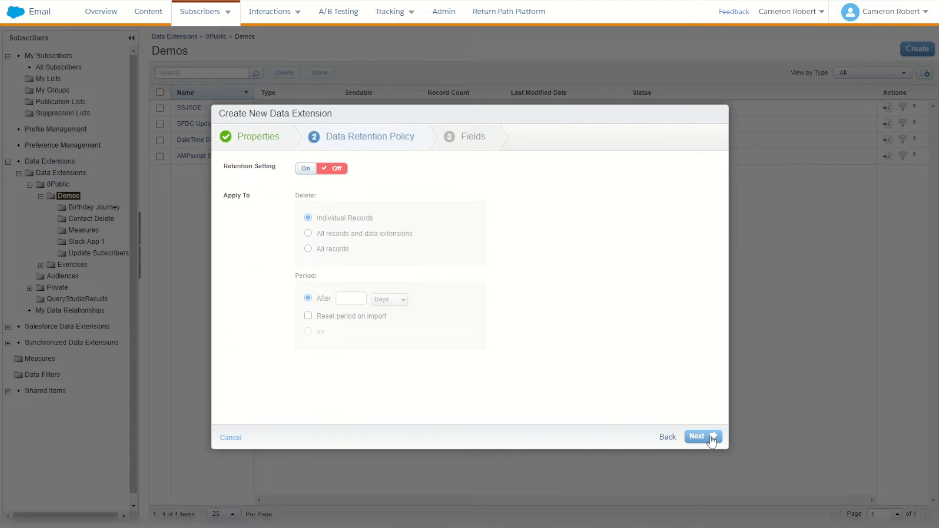
left_click(711, 437)
Set the ClientID field to Number and add a SendID field of type Number
left_click(341, 195)
left_click(337, 224)
left_click(272, 220)
type("SendID")
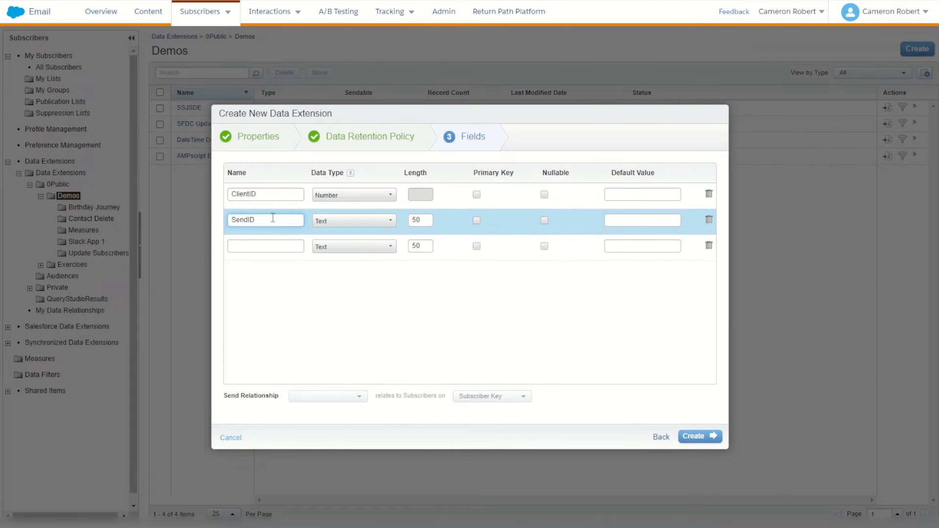
left_click(339, 222)
left_click(338, 250)
Add a SubscriberKey text field of length 250 and an EmailAddress field of type EmailAddress
left_click(272, 246)
type("SubscriberKey")
left_click(411, 246)
type("2")
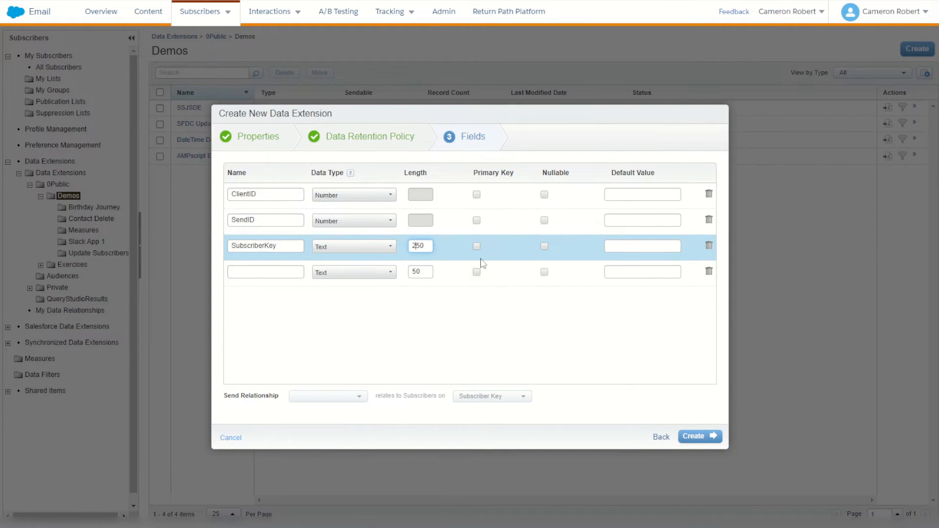
left_click(274, 272)
type("EmailAddress")
left_click(342, 273)
scroll(342, 316, "down", 2)
left_click(336, 289)
Add SubscriberID and ListID fields of type Number
left_click(273, 297)
type("SubscriberID")
left_click(343, 298)
left_click(338, 327)
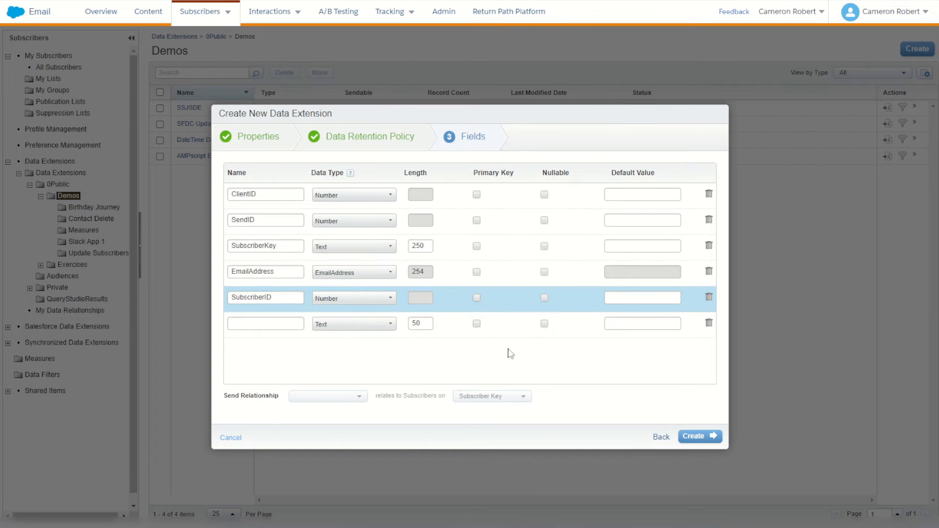
left_click(273, 323)
type("ListID")
left_click(345, 325)
Add an EventDate field of type Date and an EventType text field of length 150
left_click(273, 350)
type("EventDate")
left_click(344, 350)
scroll(343, 353, "down", 1)
left_click(336, 363)
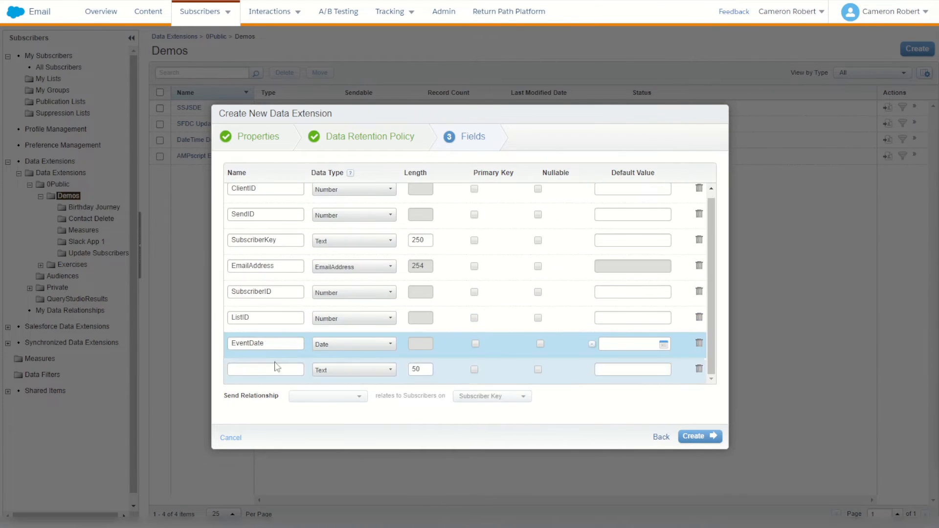
left_click(274, 368)
type("EventType")
left_click(411, 369)
Add the SendURLID and URLID fields below EventType
left_click(322, 334)
left_click(266, 344)
type("URLID")
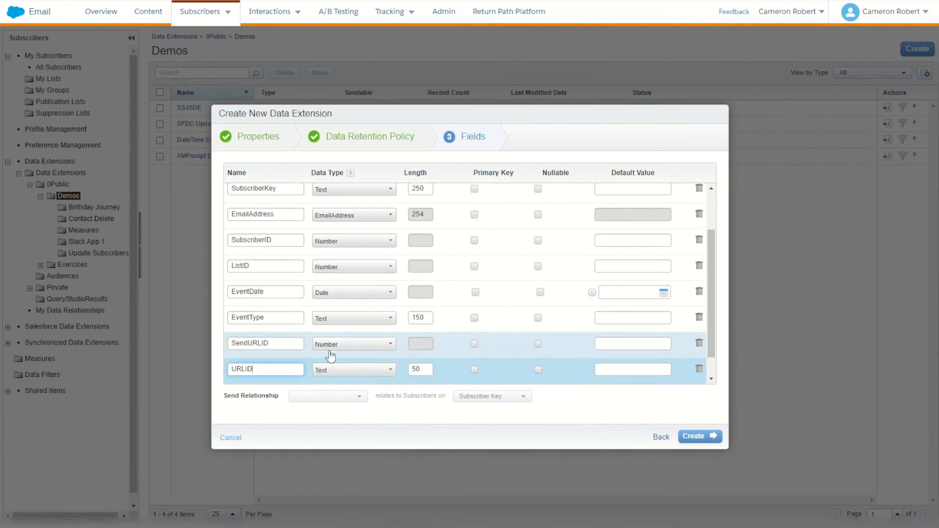
Add URL and Alias text fields, each with length 4000
left_click(266, 369)
type("URL")
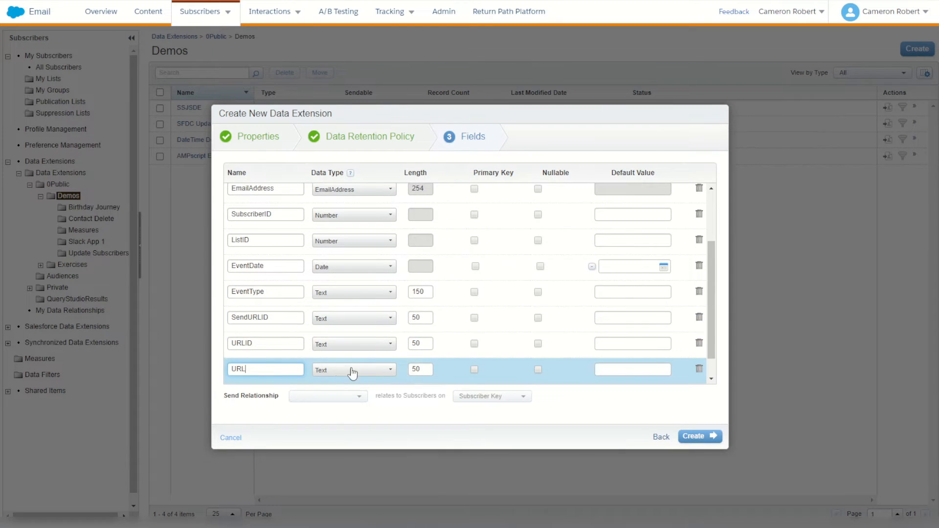
double_click(421, 369)
type("4000")
left_click(268, 370)
type("Alias")
double_click(421, 369)
type("4000")
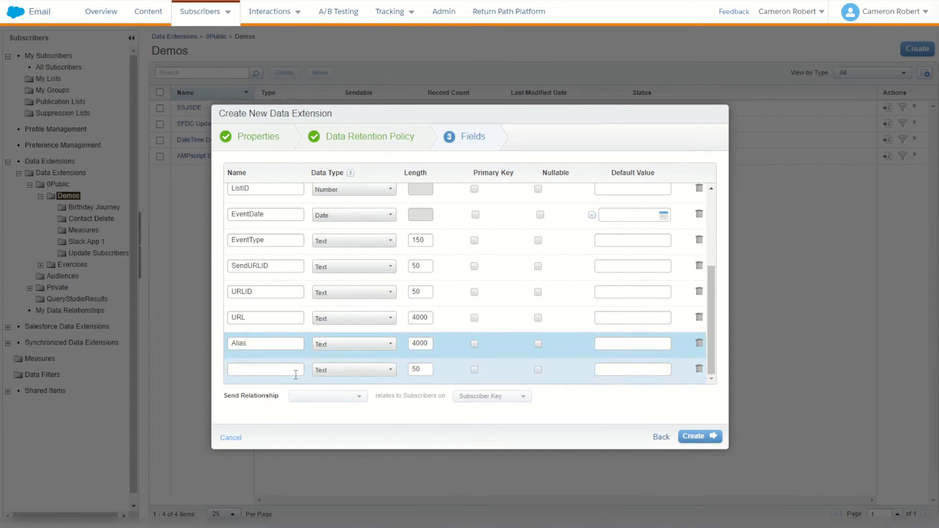
Add a BatchID field of type Number and a TriggeredSendExternalKey text field of length 150
left_click(294, 370)
type("BatchID")
left_click(354, 344)
left_click(273, 369)
type("TriggeredSendExternalKey")
double_click(420, 369)
type("150")
Add an IsUniqueForURL field of type Boolean
left_click(273, 370)
type("IsUniqueForURL")
left_click(344, 370)
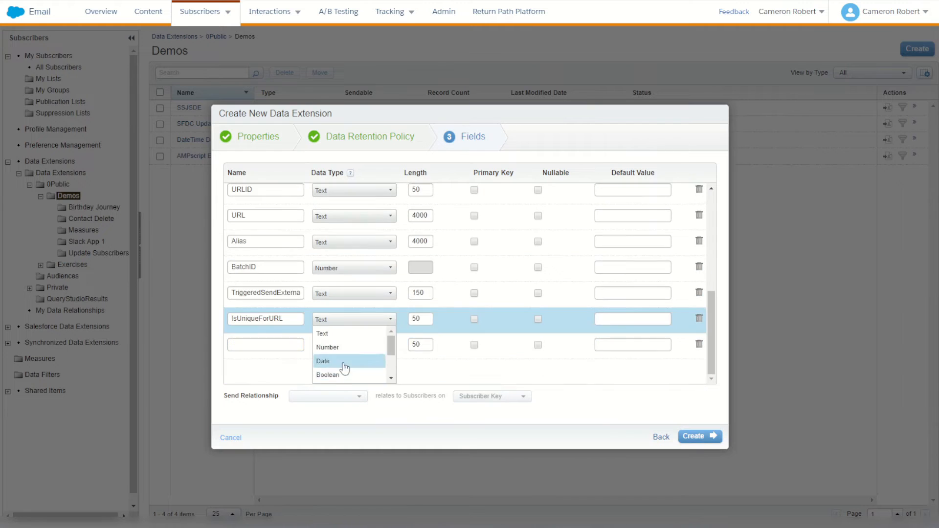
left_click(340, 375)
Add IpAddress and Country text fields, each with length 150
left_click(284, 370)
type("IpAddress")
left_click(411, 369)
type("1")
left_click(411, 370)
type("1")
Add Region, City and Latitude text fields, each with length 150
left_click(284, 369)
type("Region")
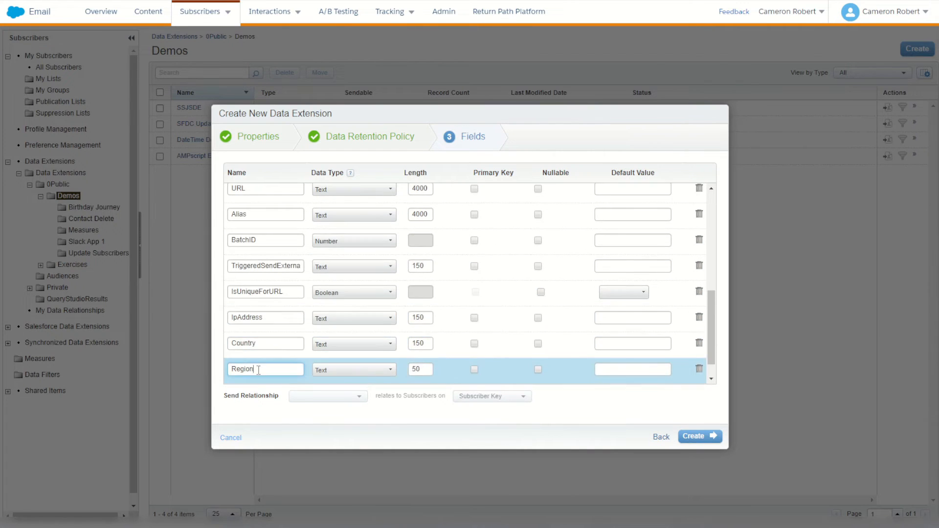
left_click(411, 369)
type("1")
left_click(283, 369)
type("City")
left_click(413, 369)
type("1")
scroll(285, 368, "down", 1)
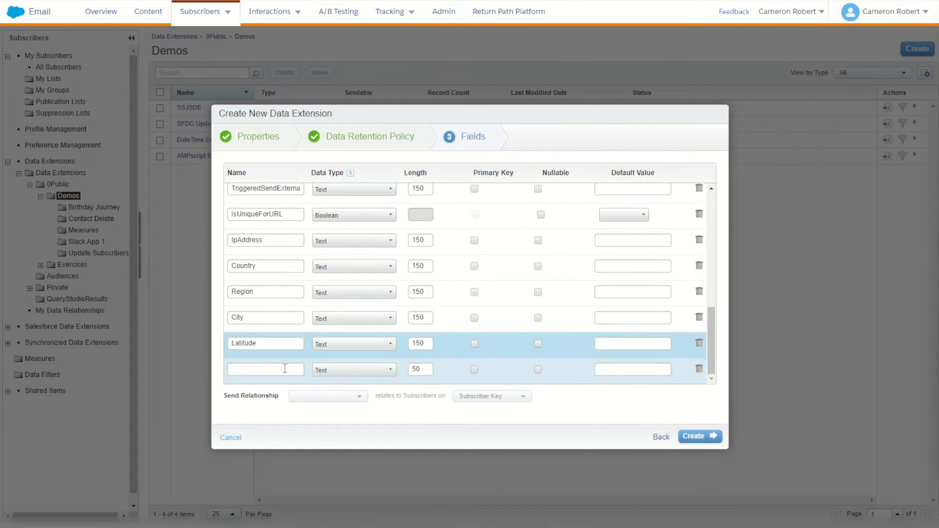
Add Longitude, MetroCode and AreaCode text fields, each with length 150
left_click(285, 370)
type("Longitude")
left_click(412, 369)
type("1")
scroll(285, 369, "down", 1)
left_click(412, 369)
type("1")
scroll(421, 329, "down", 1)
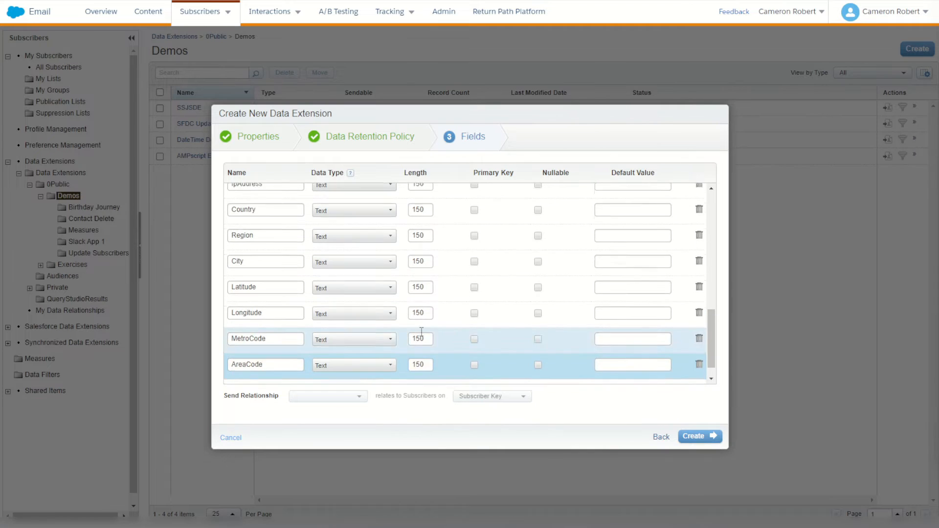
Add Browser, EmailClient and OperatingSystem text fields of length 250, plus a Device field
left_click(283, 370)
type("Browser")
left_click(412, 370)
type("250")
scroll(413, 328, "down", 1)
left_click(283, 369)
type("OperatingSystem")
left_click(412, 370)
type("2")
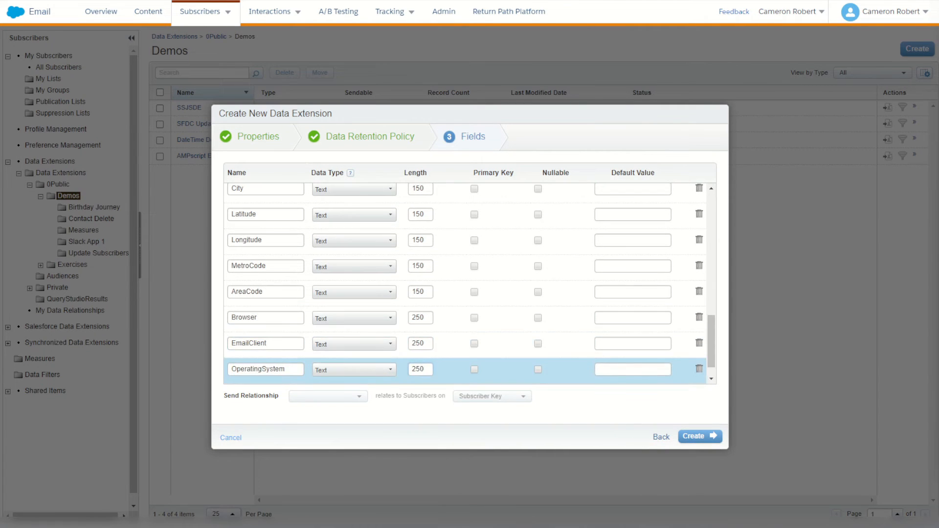
scroll(413, 343, "down", 1)
left_click(284, 369)
type("Device")
Make Latitude, City, Region, Country, IpAddress, IsUniqueForURL and two further fields above them nullable
scroll(543, 284, "up", 5)
scroll(551, 266, "down", 1)
left_click(538, 360)
left_click(538, 334)
left_click(538, 309)
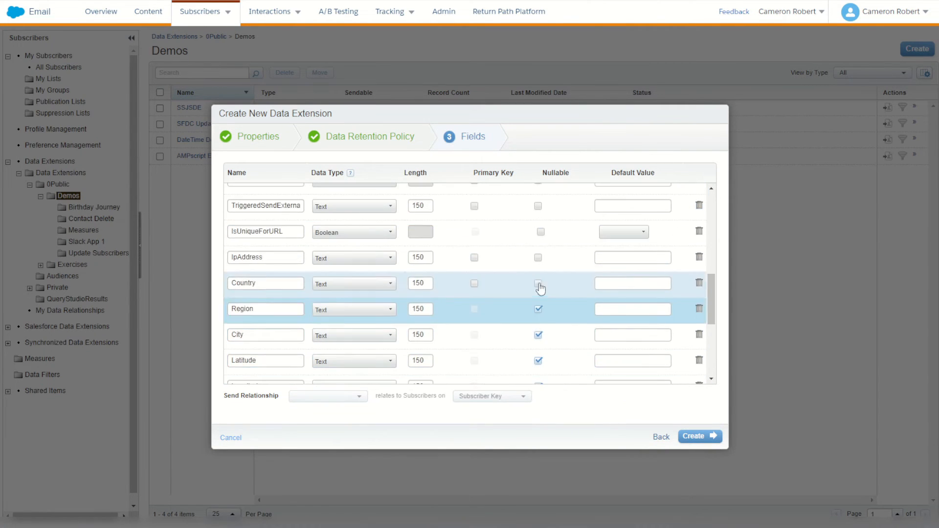
left_click(538, 283)
left_click(538, 257)
left_click(540, 232)
scroll(540, 215, "up", 2)
left_click(538, 286)
left_click(538, 261)
scroll(539, 225, "up", 1)
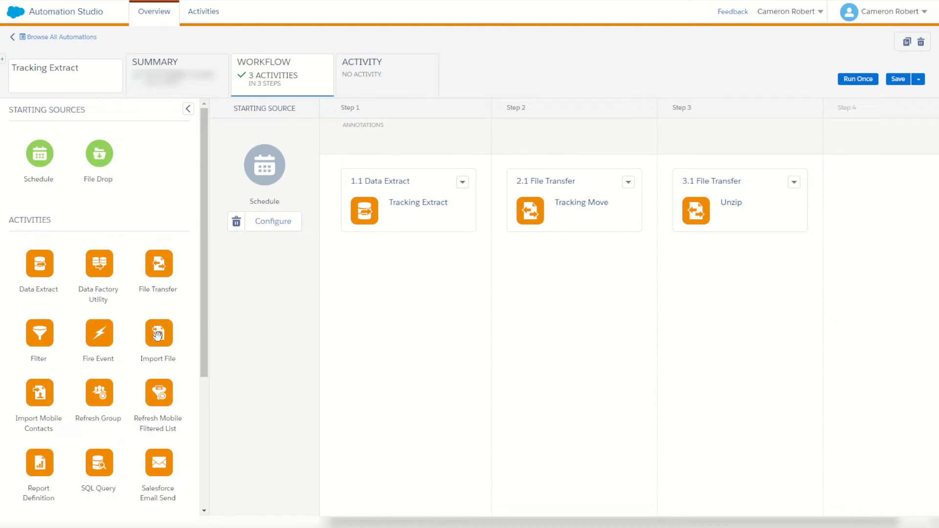
Add an Import File activity as step 4 and start a new import definition named Import Clicks
left_click_drag(157, 335, 858, 220)
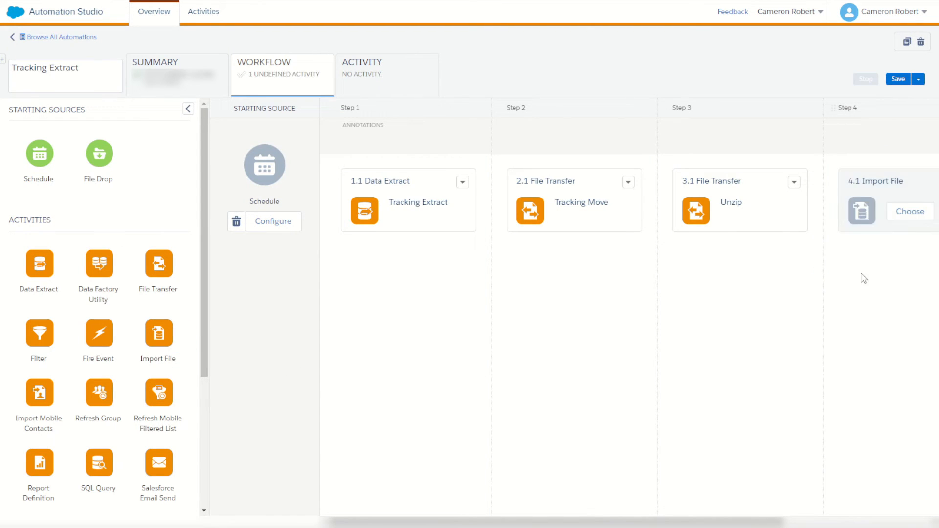
left_click(902, 214)
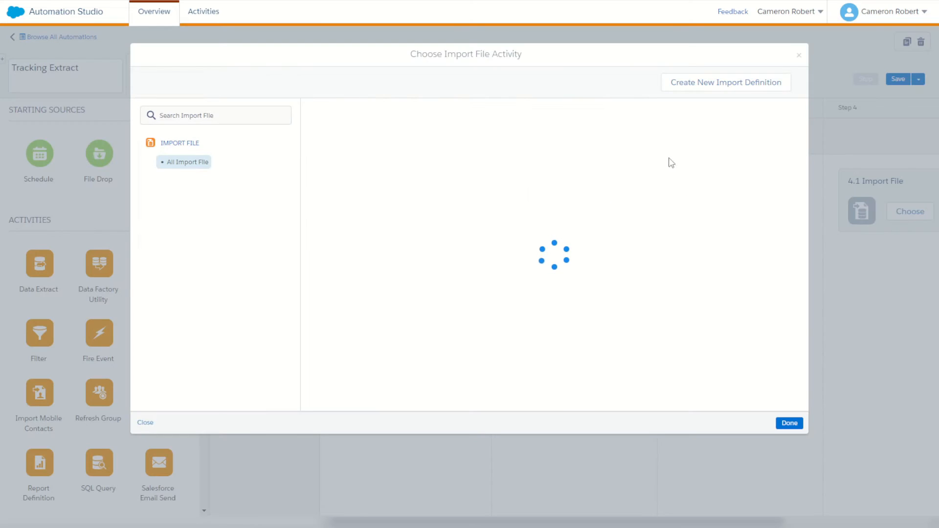
left_click(694, 87)
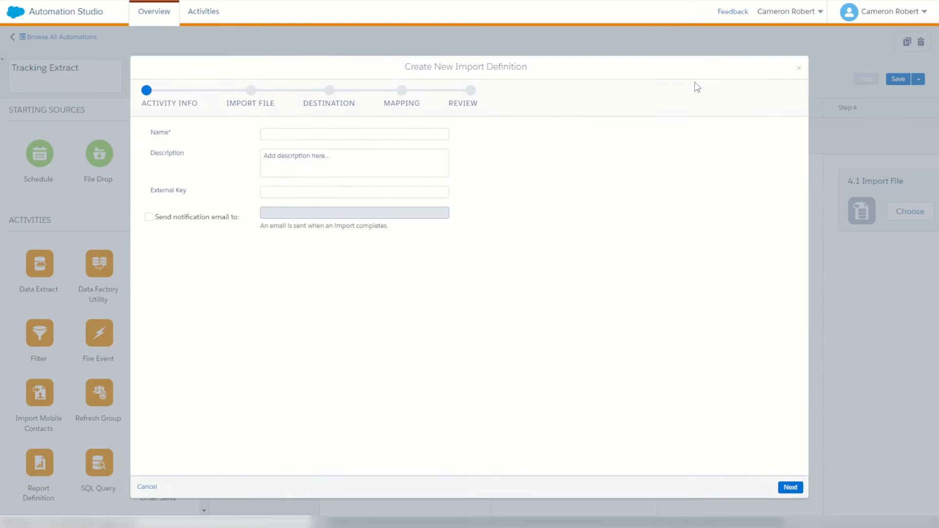
left_click(345, 136)
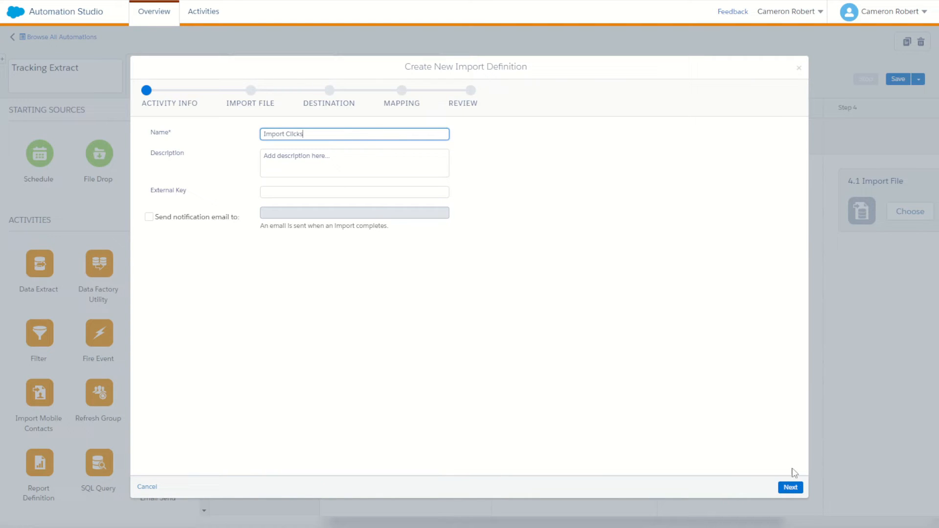
left_click(790, 487)
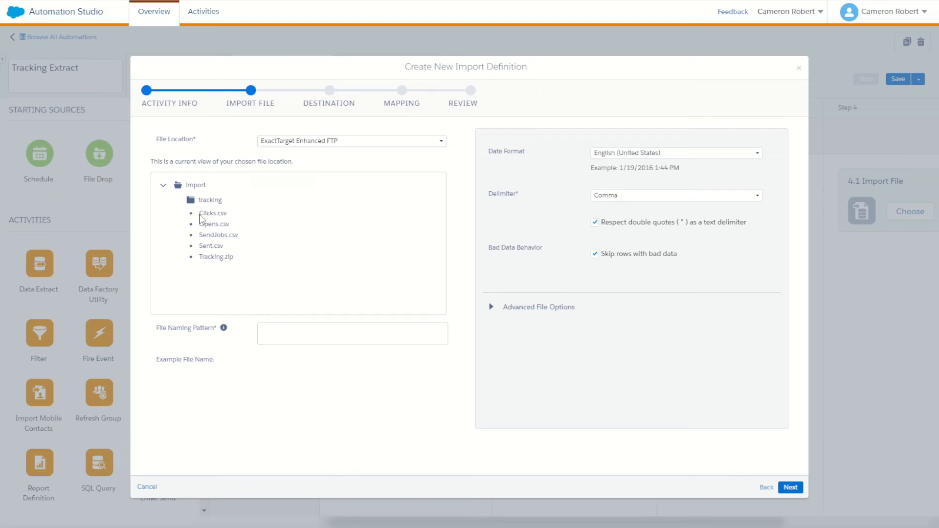
Set the import's file naming pattern to Clicks.csv, copied from the Import folder listing, keeping the comma delimiter
left_click_drag(199, 215, 225, 216)
key("ctrl+c")
left_click(319, 336)
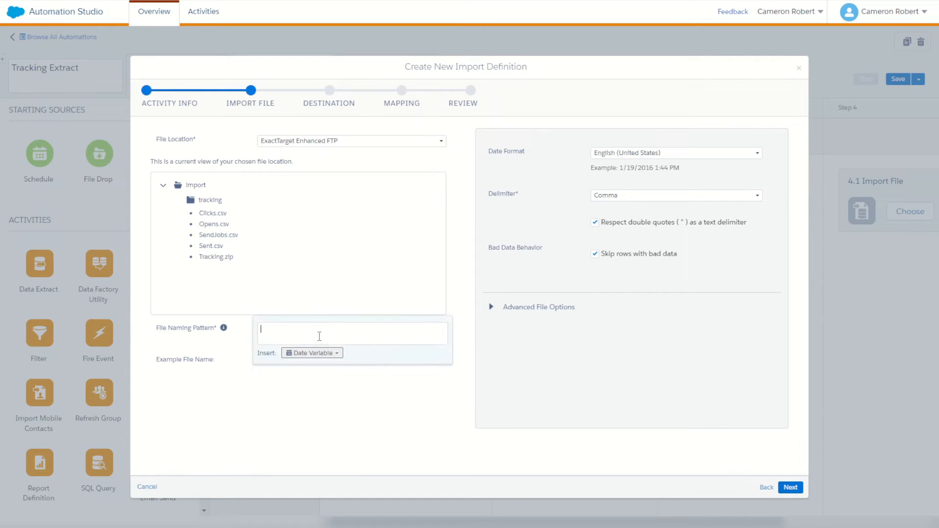
key("ctrl+v")
left_click(321, 427)
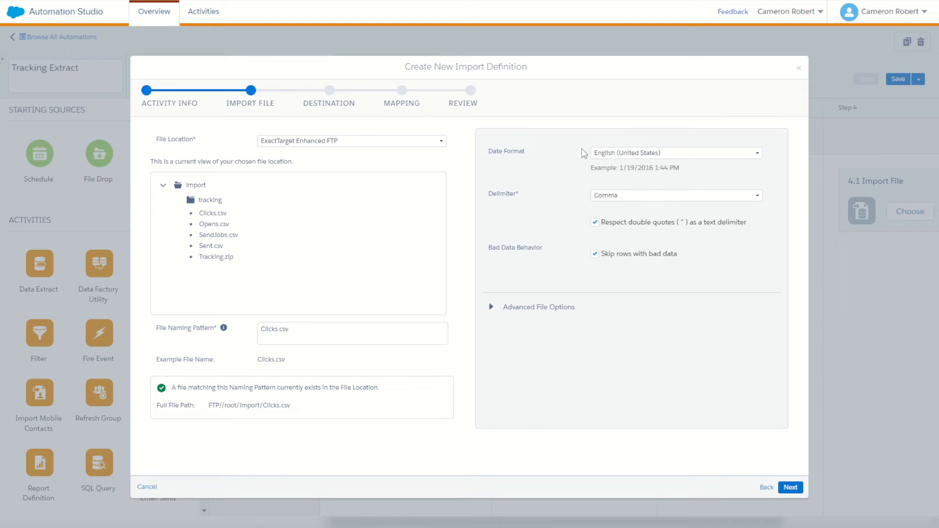
left_click(790, 487)
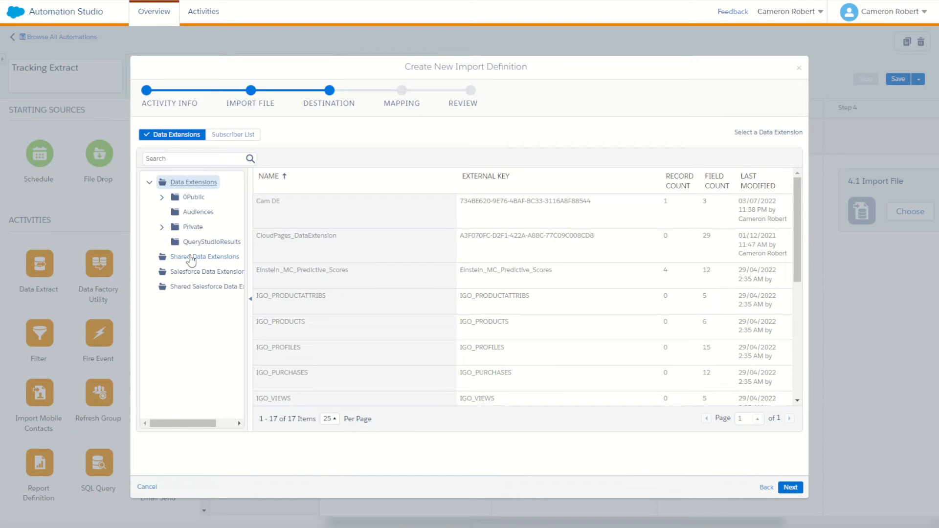
Choose the Tracking_Clicks data extension in the 0Public > Demos folder as the import destination
left_click(163, 198)
left_click(203, 212)
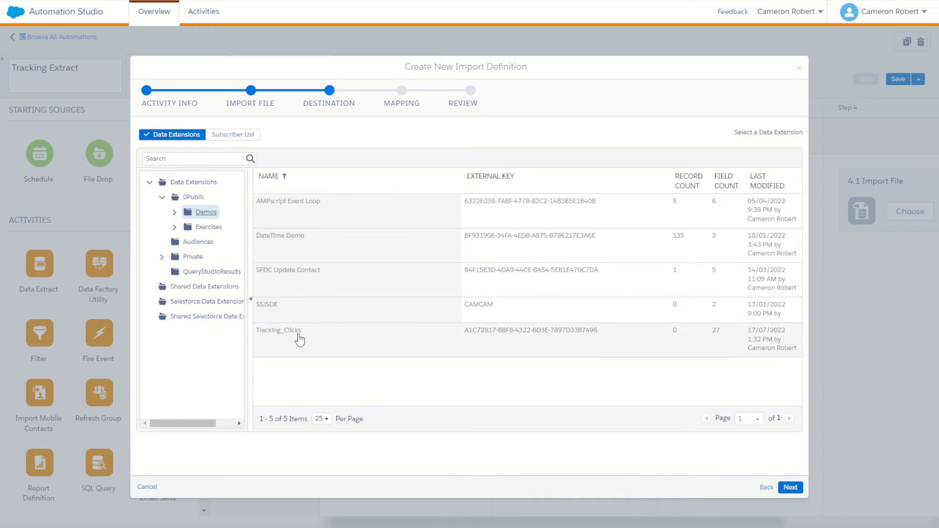
left_click(299, 339)
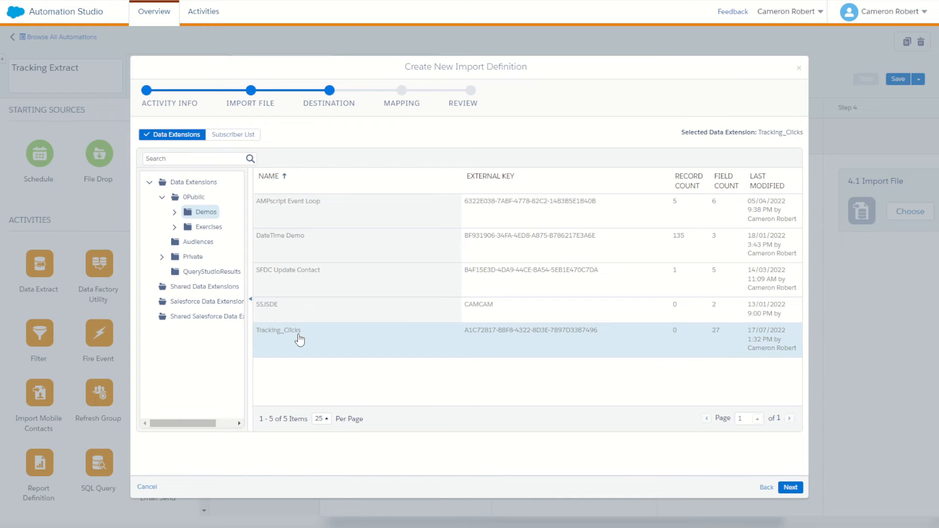
left_click(791, 488)
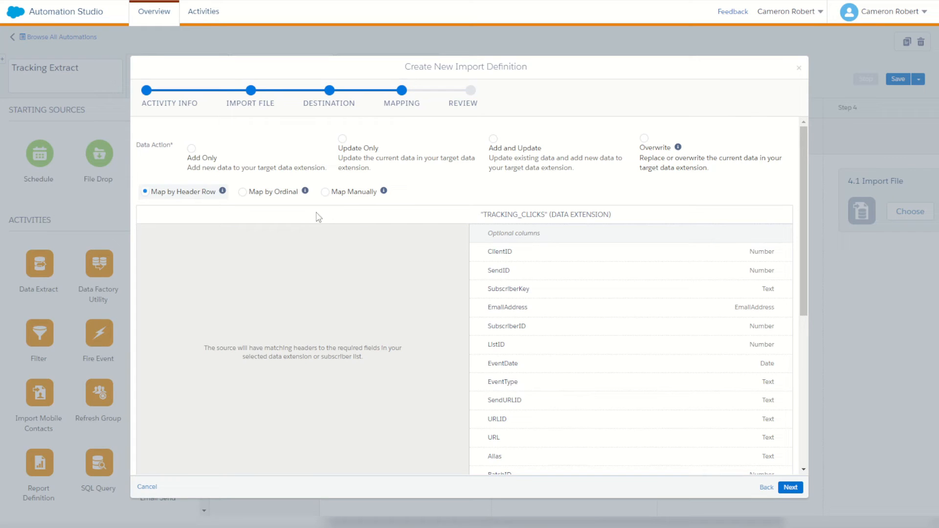
Set the data action to Overwrite with mapping by header row, review the field mapping and finish the import definition
left_click(653, 153)
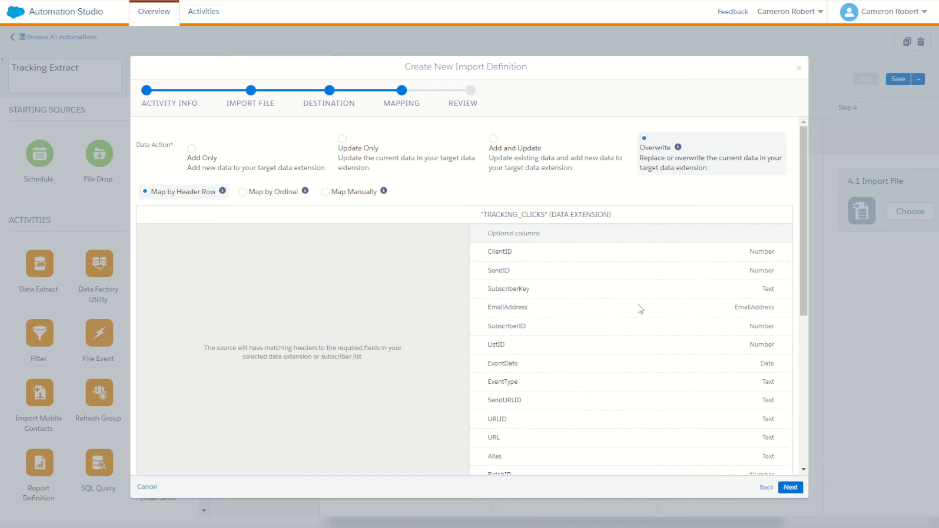
left_click(789, 487)
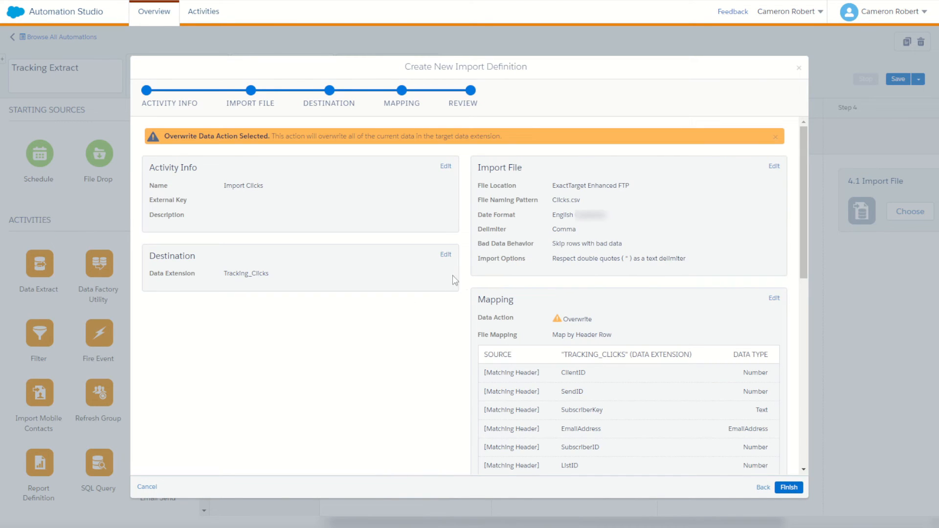
scroll(582, 233, "down", 1)
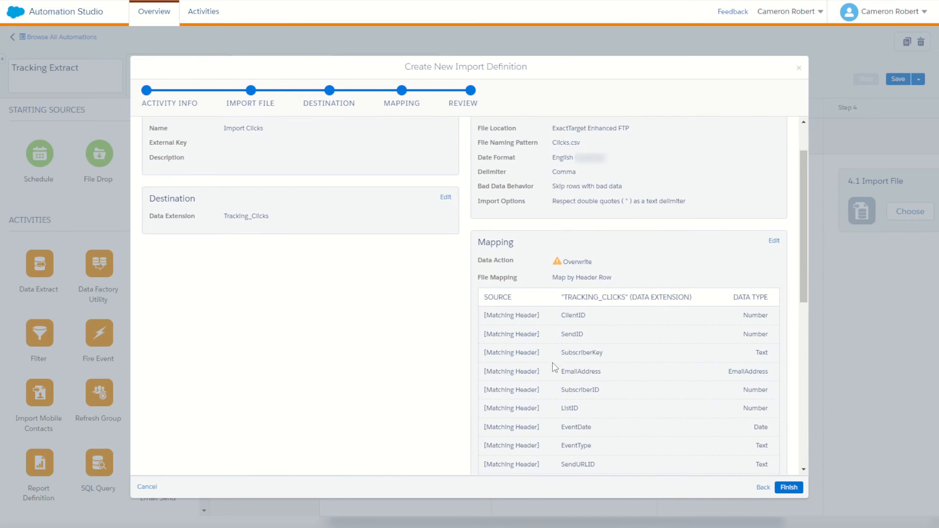
scroll(554, 367, "down", 7)
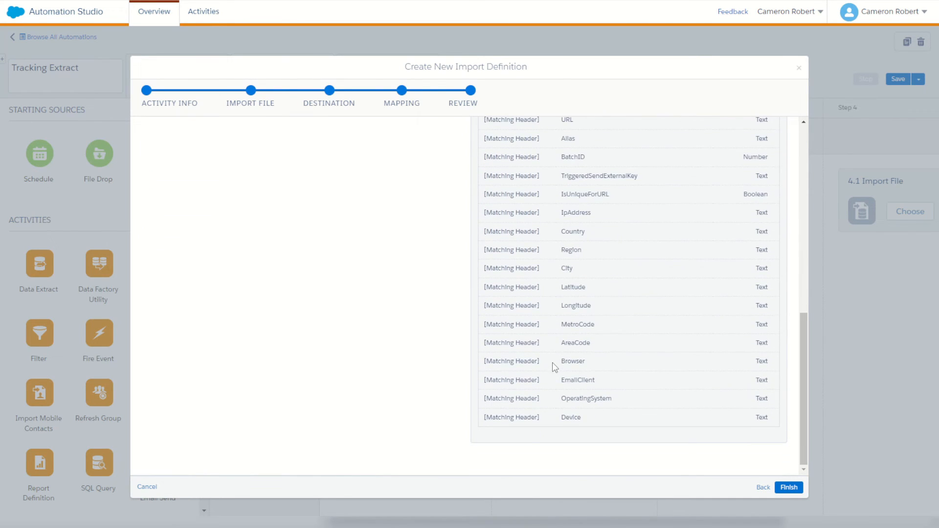
left_click(791, 487)
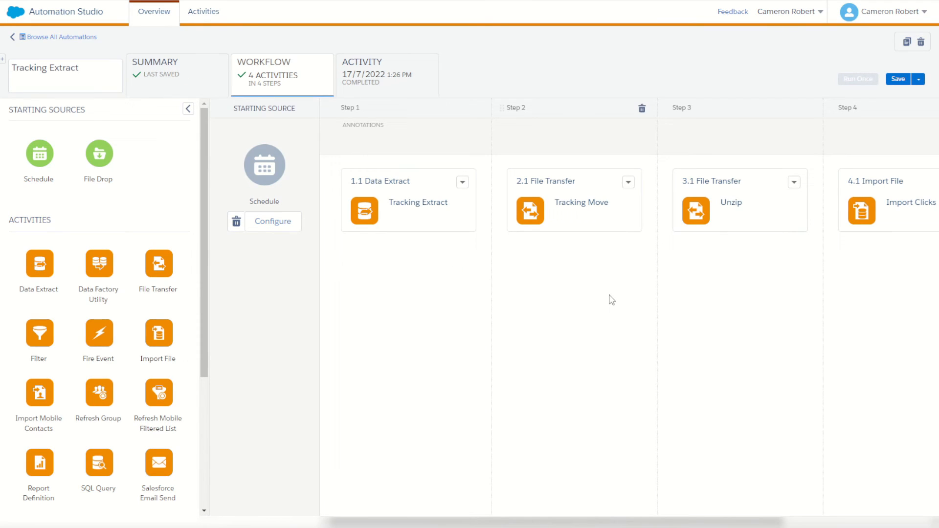
Save the Tracking Extract automation and run only its Import Clicks activity once, checking the run in the automation's activity log
left_click(897, 80)
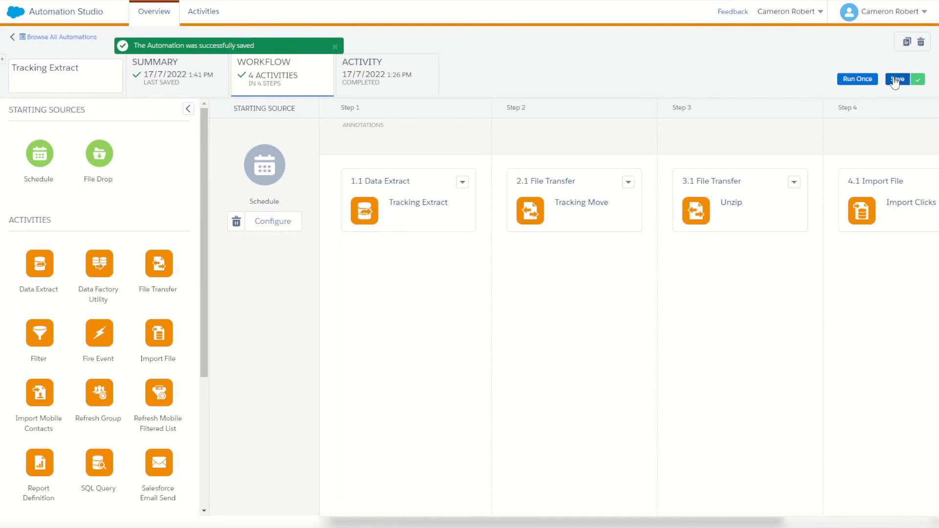
left_click(858, 79)
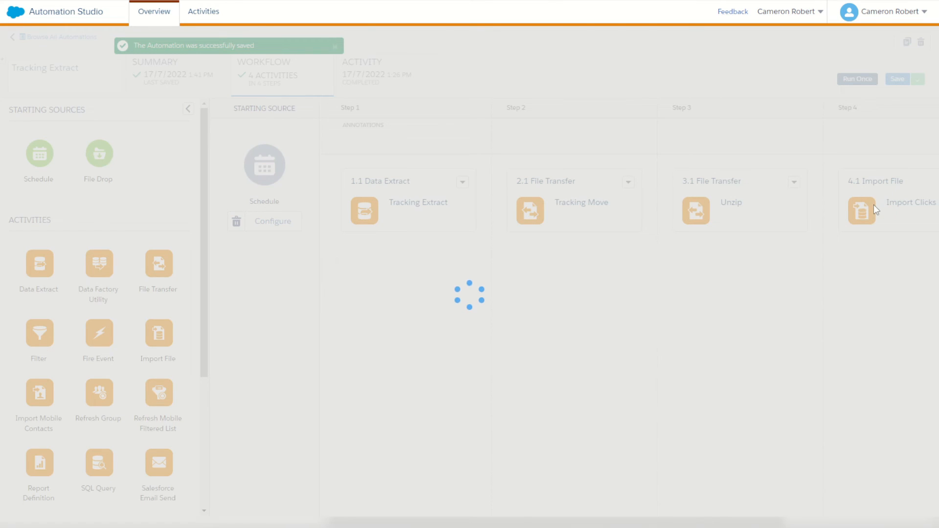
scroll(627, 320, "right", 3)
scroll(629, 325, "right", 2)
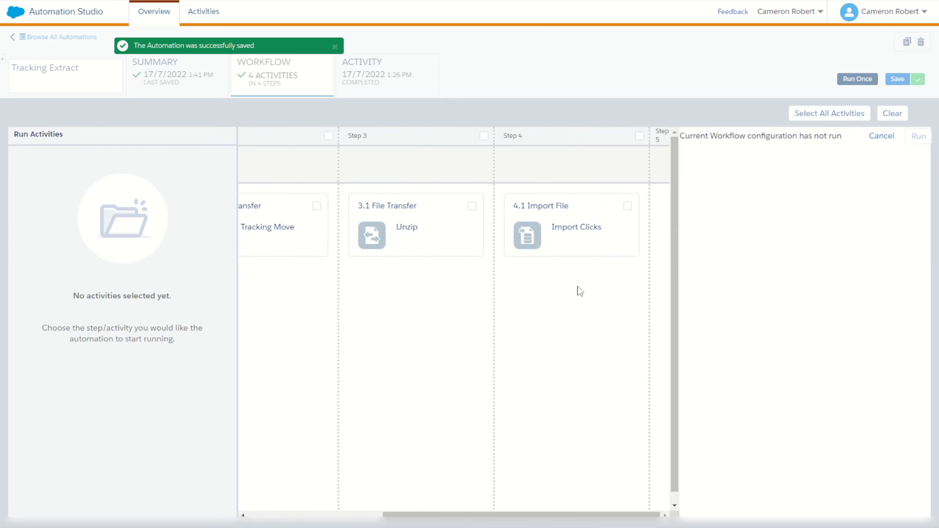
left_click(627, 207)
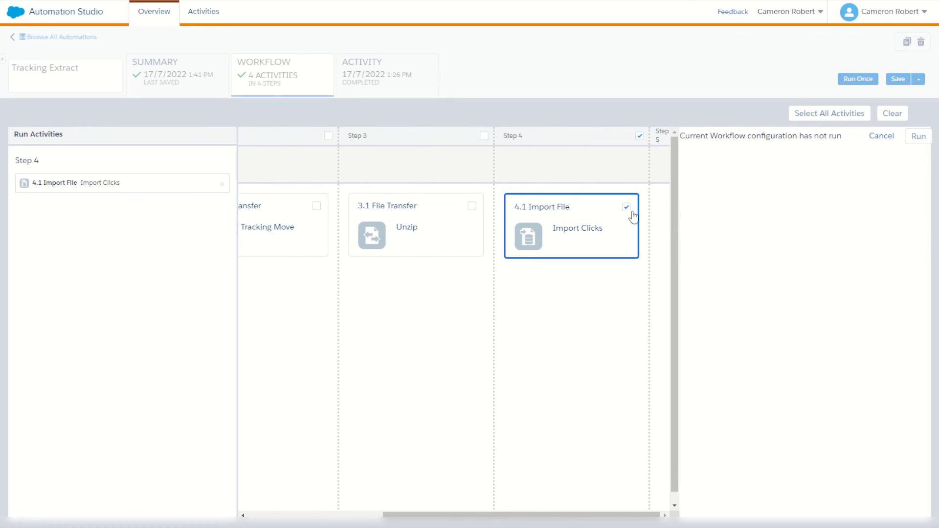
left_click(915, 137)
left_click(734, 402)
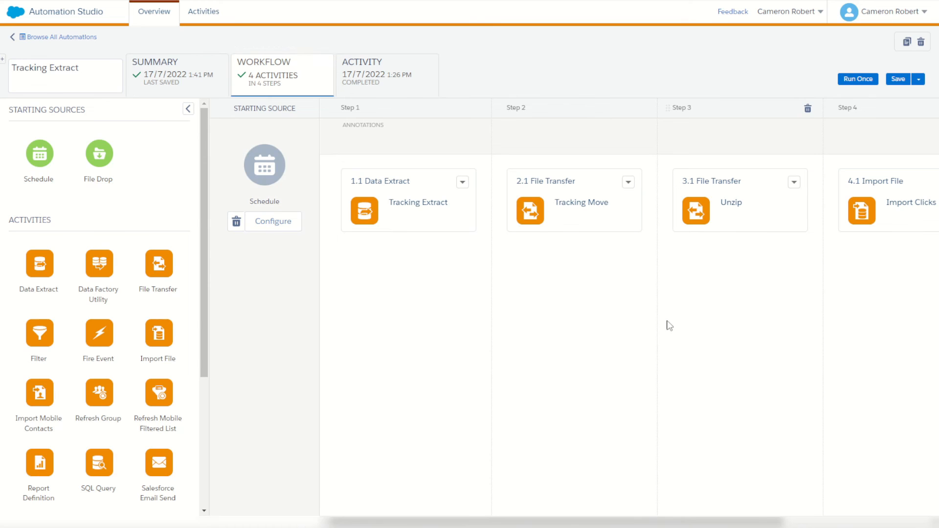
left_click(403, 79)
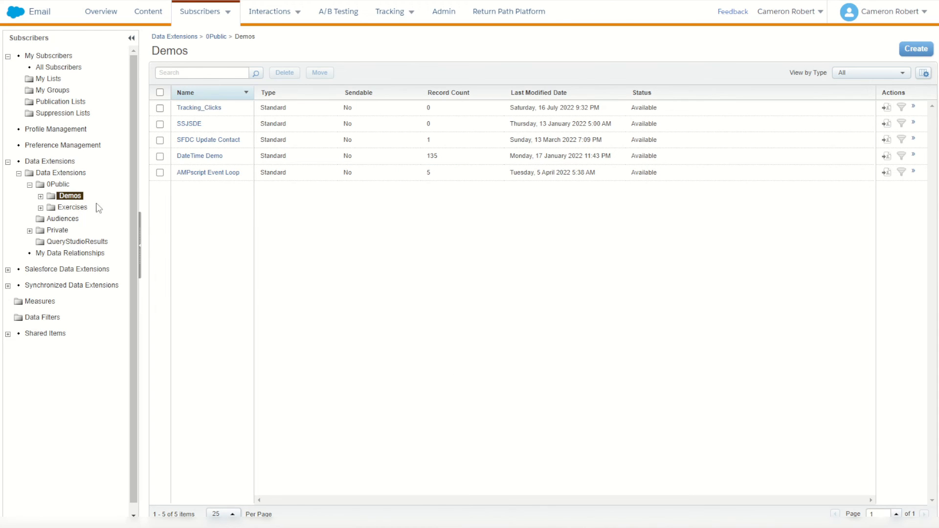
In Email Studio, open the Tracking_Clicks data extension in the Demos folder and examine its imported records across the columns
left_click(76, 196)
left_click(218, 110)
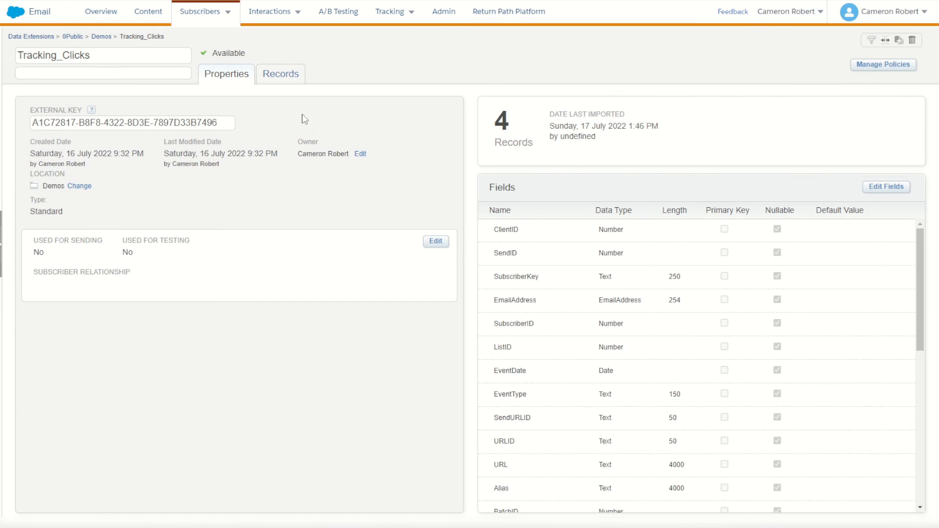
left_click(288, 73)
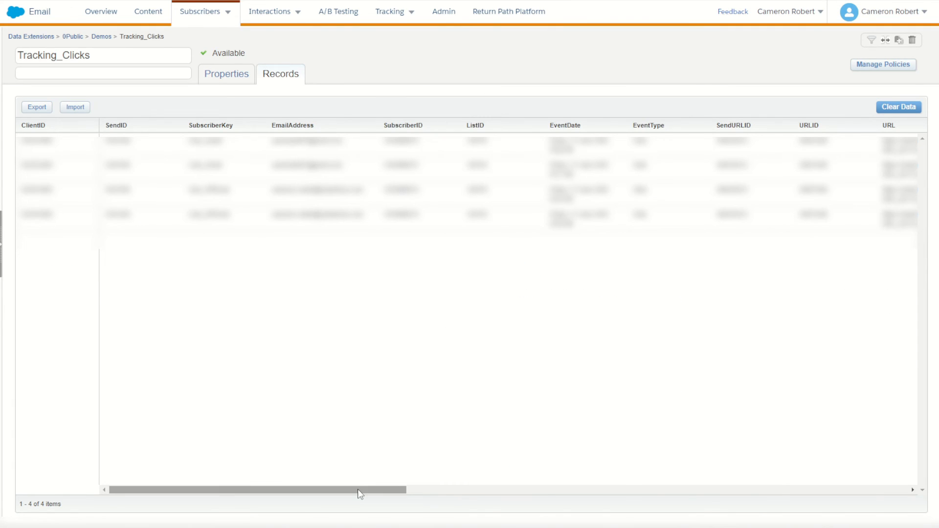
left_click_drag(360, 493, 729, 490)
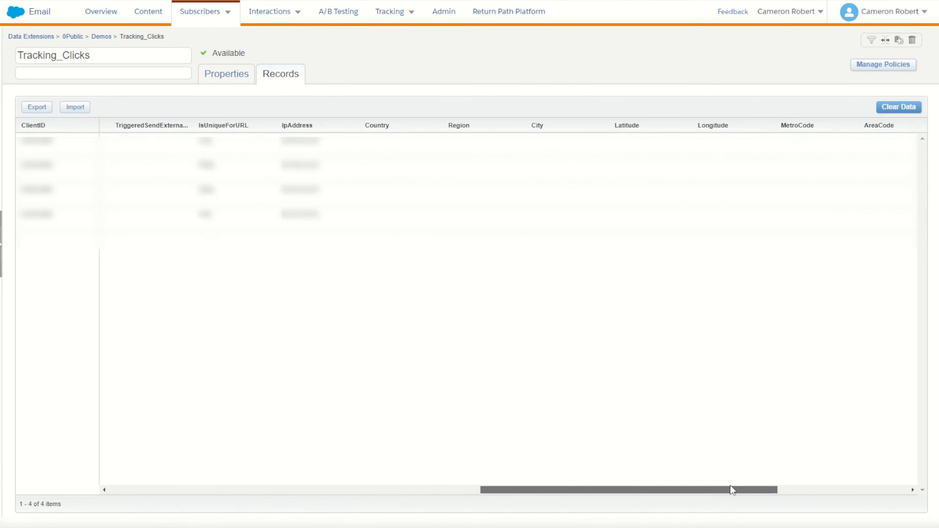